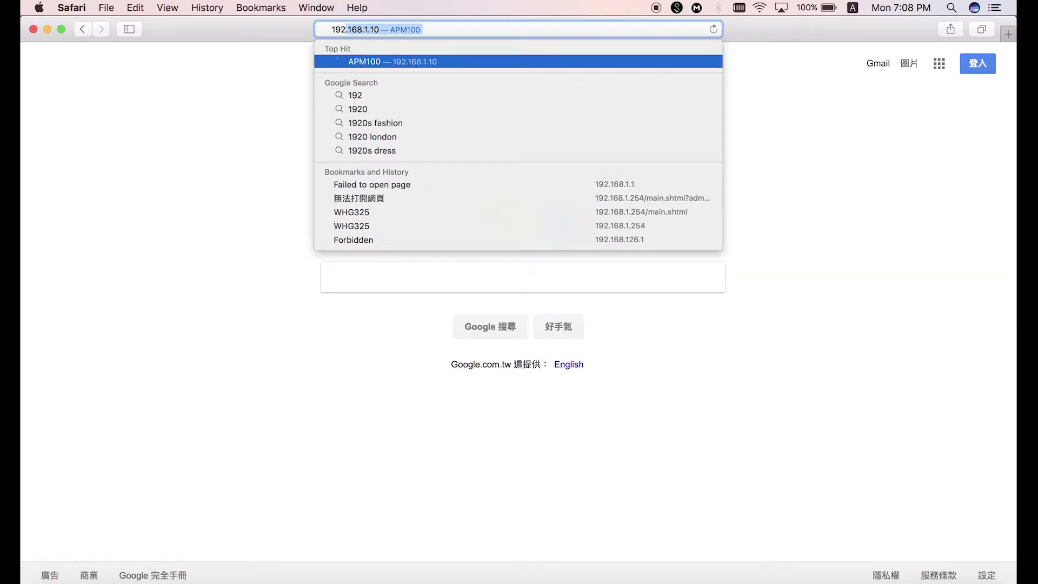
Step: Load the login page at 192.168.1.10 and enter the administrator username and password
text(.168.1.10)
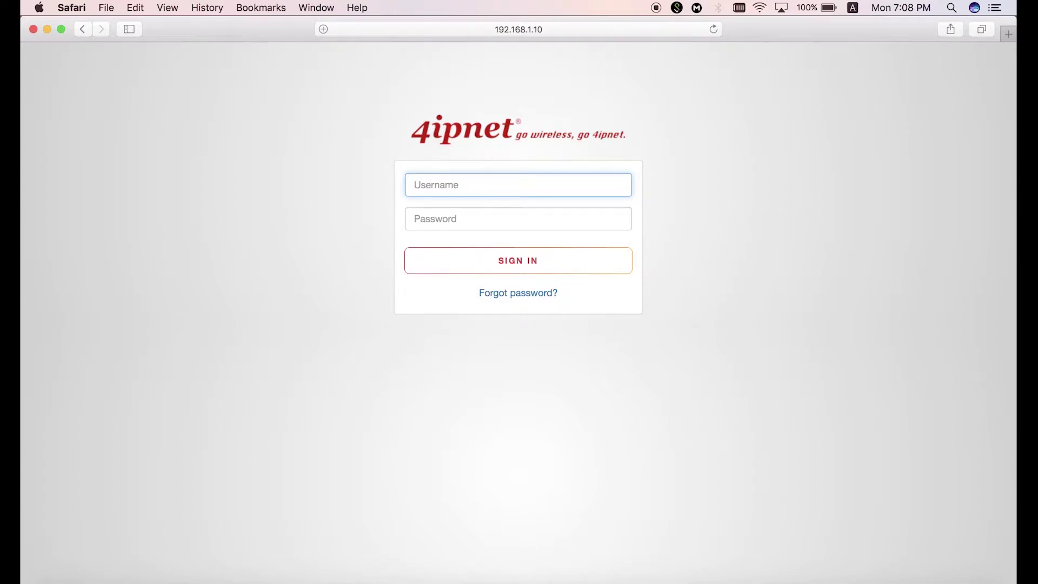
text(admin)
key(Tab)
text(ad)
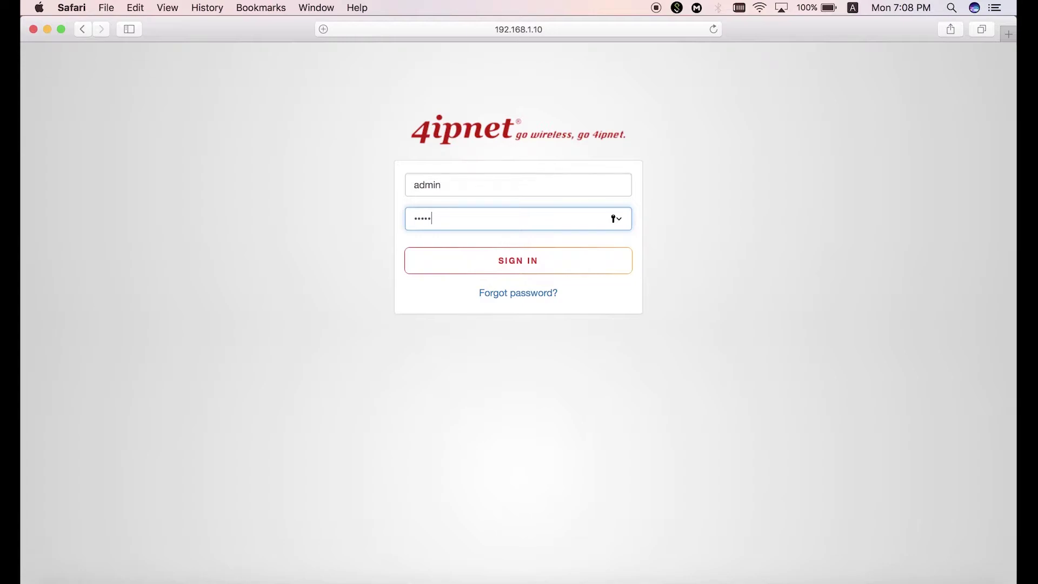
Step: Sign in and replace the default administrator password with a new one
click(443, 270)
click(482, 97)
text(admin)
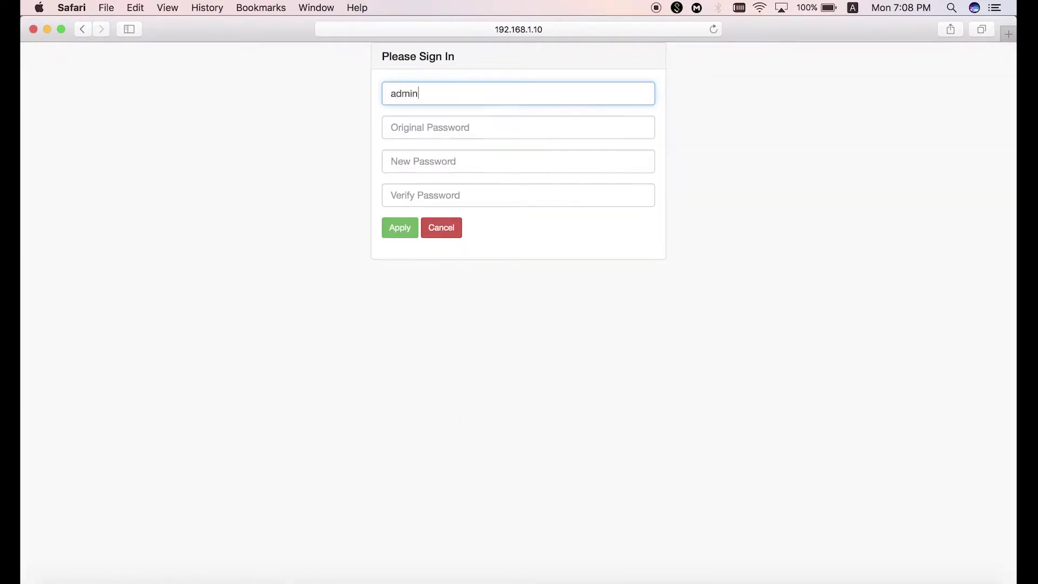
key(Tab)
Step: Log back in with the administrator username and new password to reach the Dashboard
text(admin)
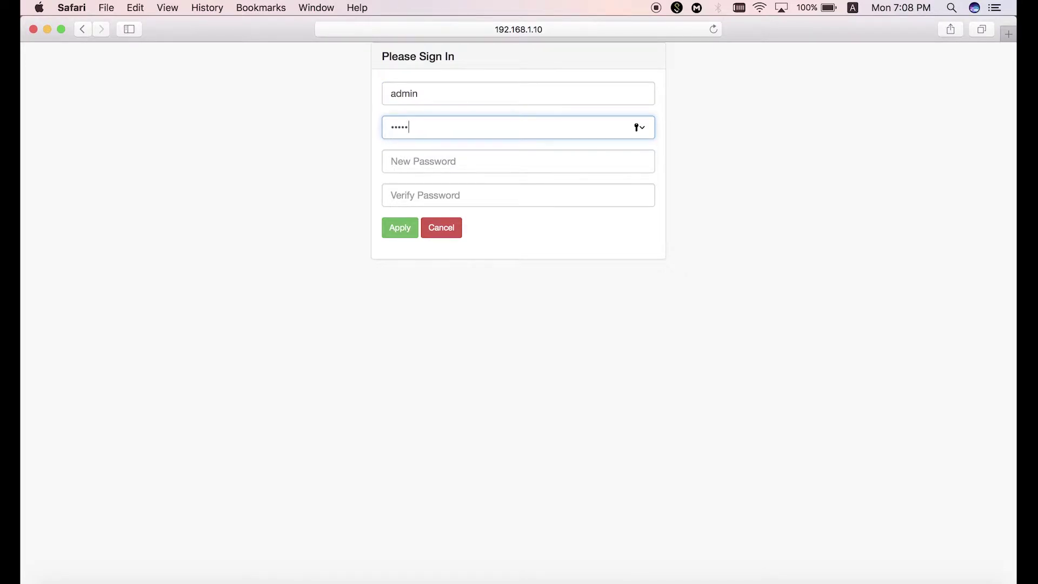
key(Tab)
text(a)
key(Tab)
text(a)
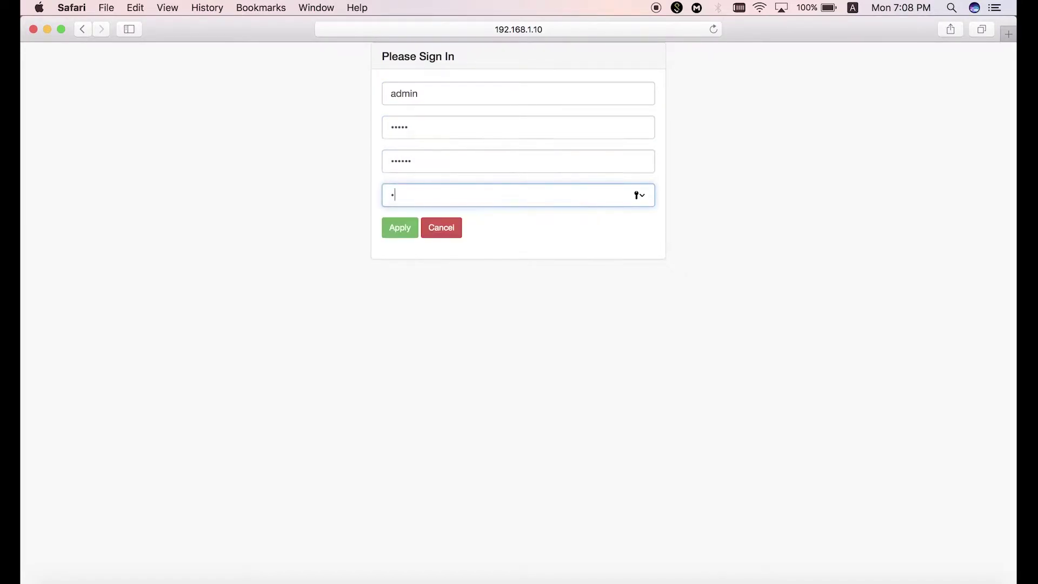
text(dmin1)
click(402, 228)
text(admin)
key(Tab)
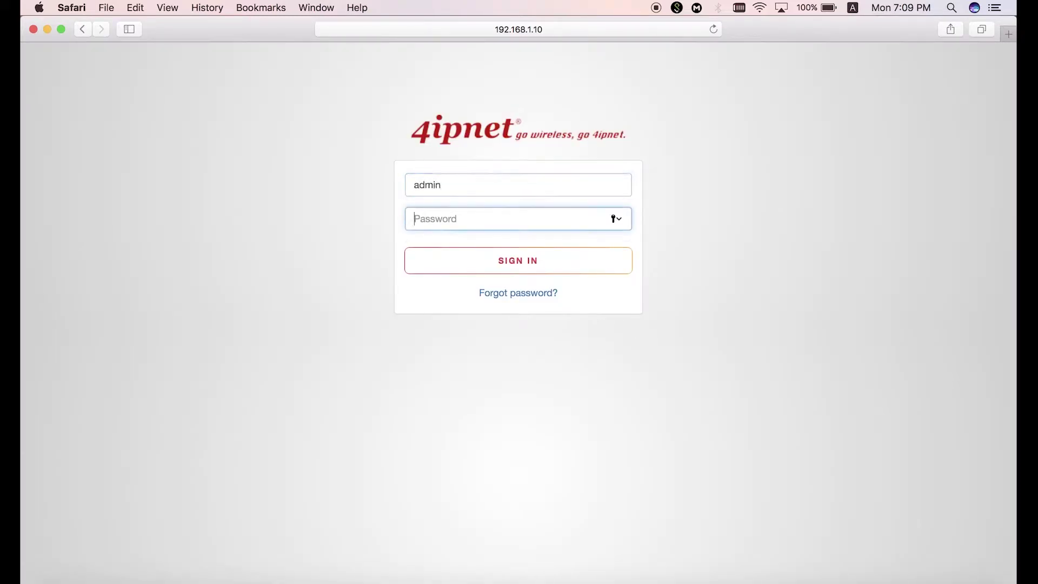
text(admin1)
key(Return)
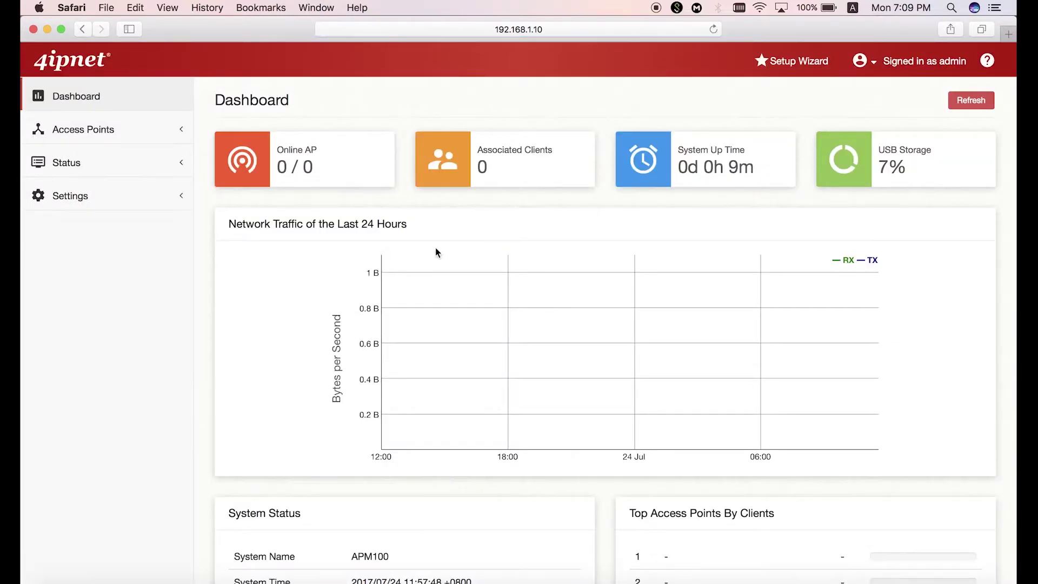
Step: Launch the Setup Wizard and keep the timezone at (GMT+08:00)Taipei
click(819, 69)
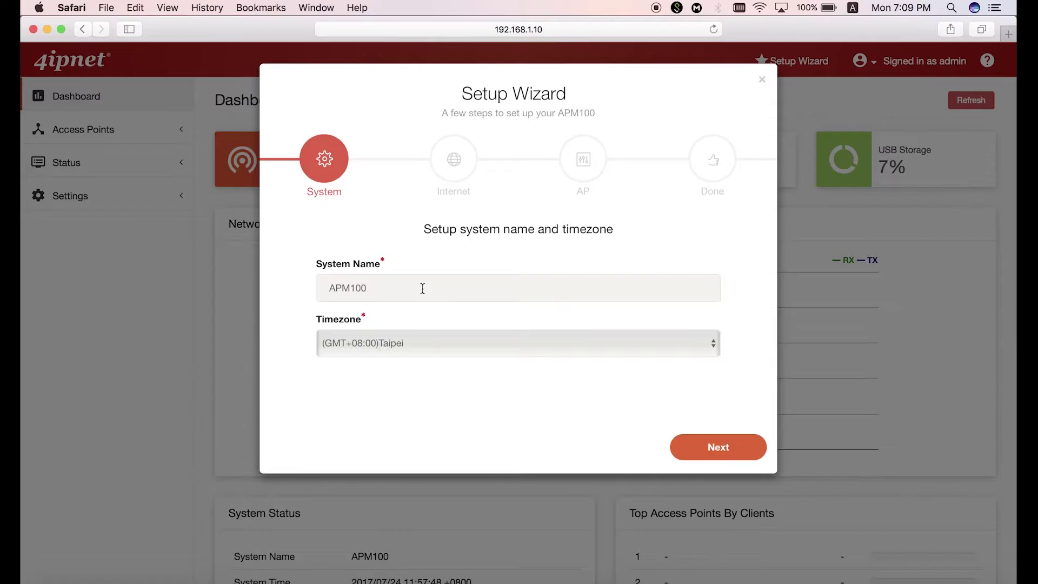
click(412, 344)
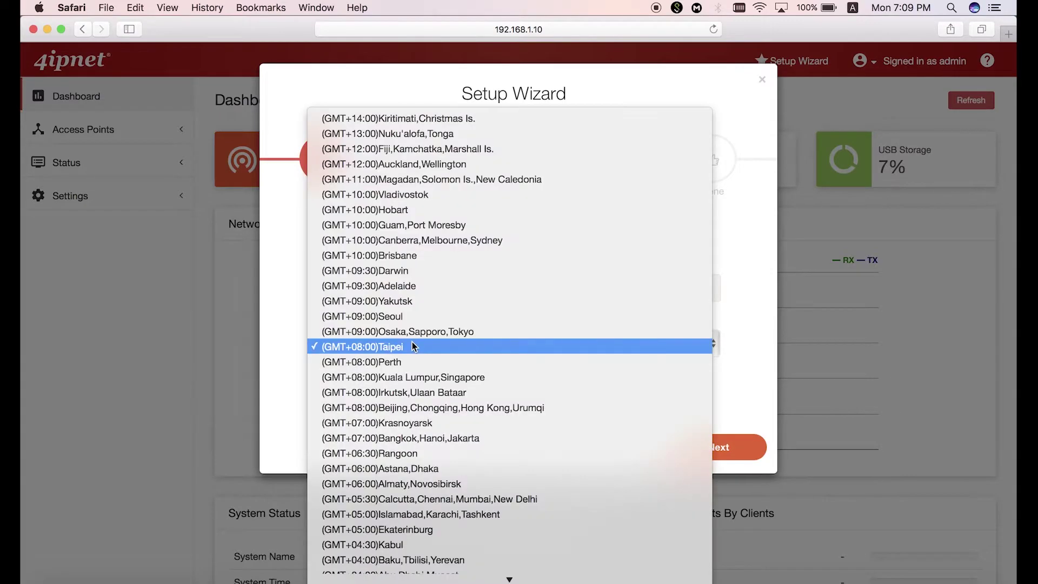
click(413, 344)
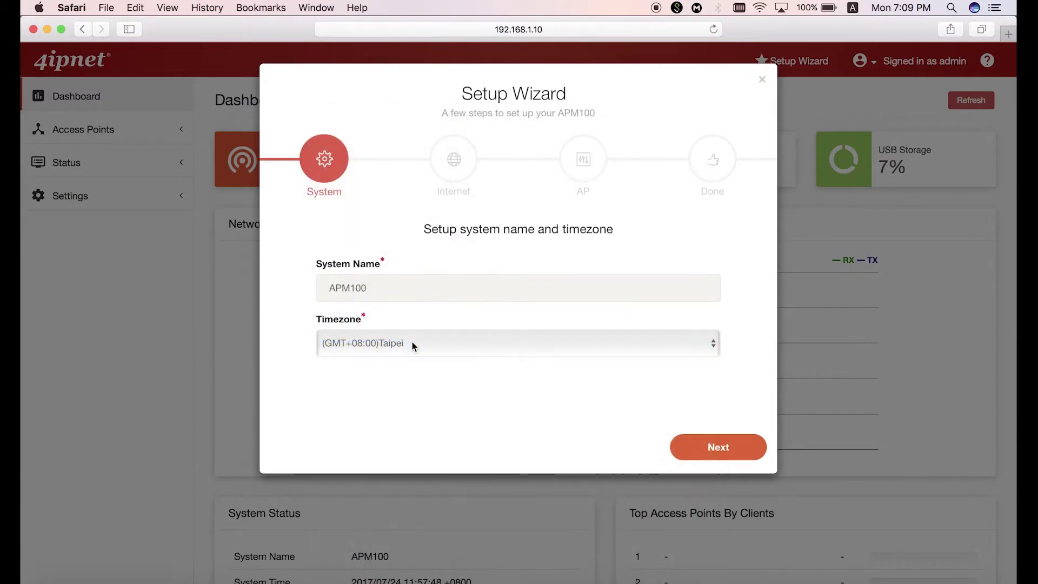
Step: Enter static IP 10.73.1.11 and managed IP pool 10.73.1.101 to 10.73.1.200, then continue
click(718, 446)
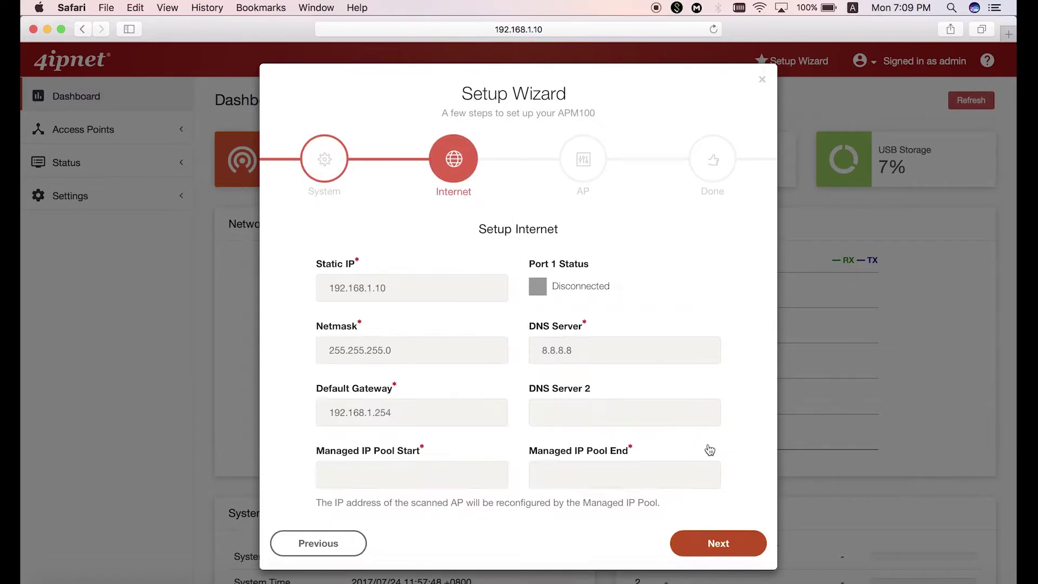
click(414, 291)
key(BackSpace)
key(BackSpace)
key(BackSpace)
key(BackSpace)
key(BackSpace)
key(BackSpace)
key(BackSpace)
key(BackSpace)
key(BackSpace)
key(BackSpace)
key(BackSpace)
key(BackSpace)
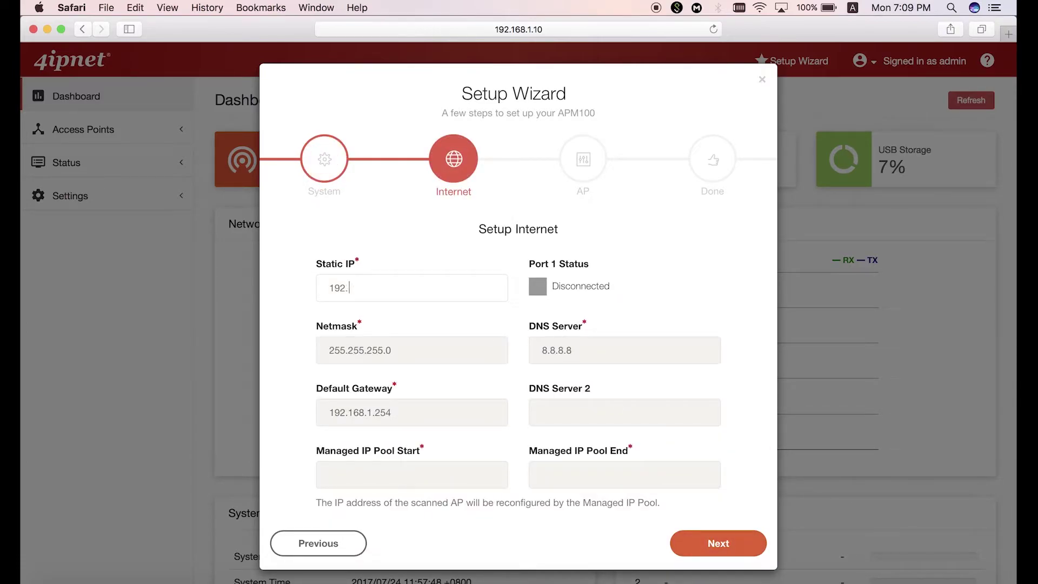
text(10.)
click(425, 476)
text(10.)
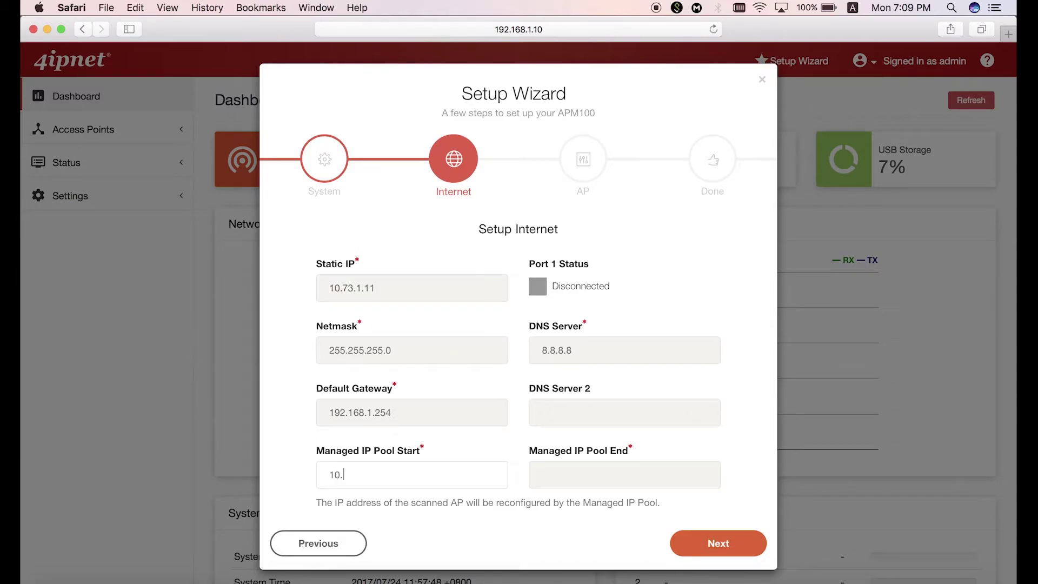
text(73.1.101)
click(600, 472)
text(10.)
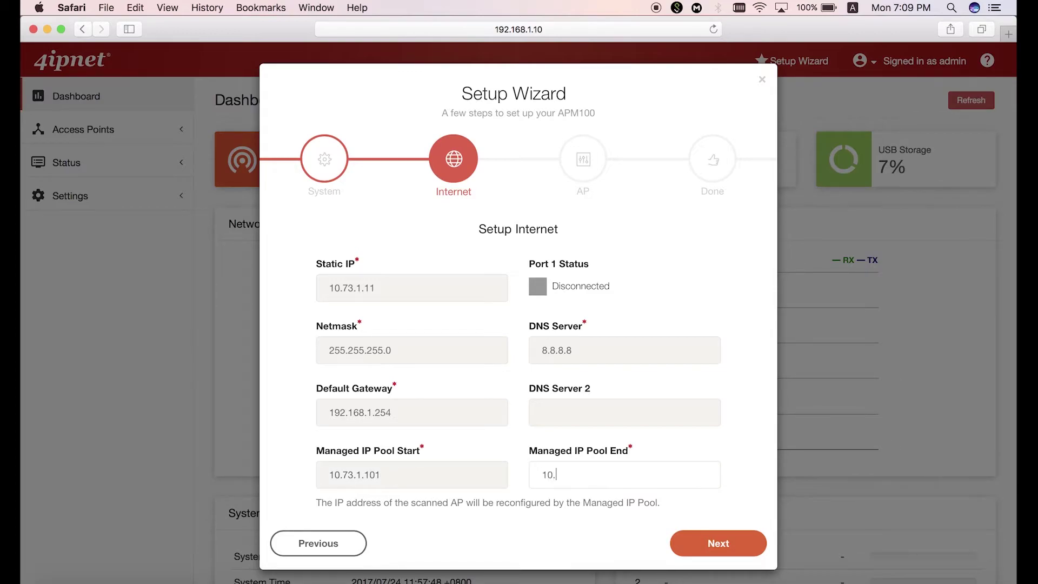
text(73.1.200)
click(697, 534)
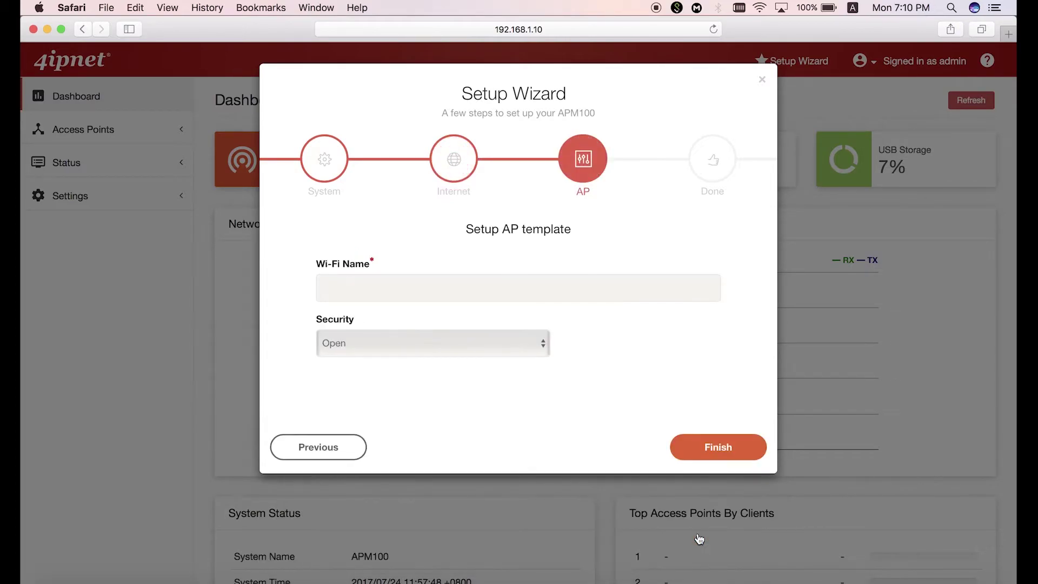
Step: Name the Wi-Fi 4ipnet-APM100 with Open security and finish the wizard
click(510, 286)
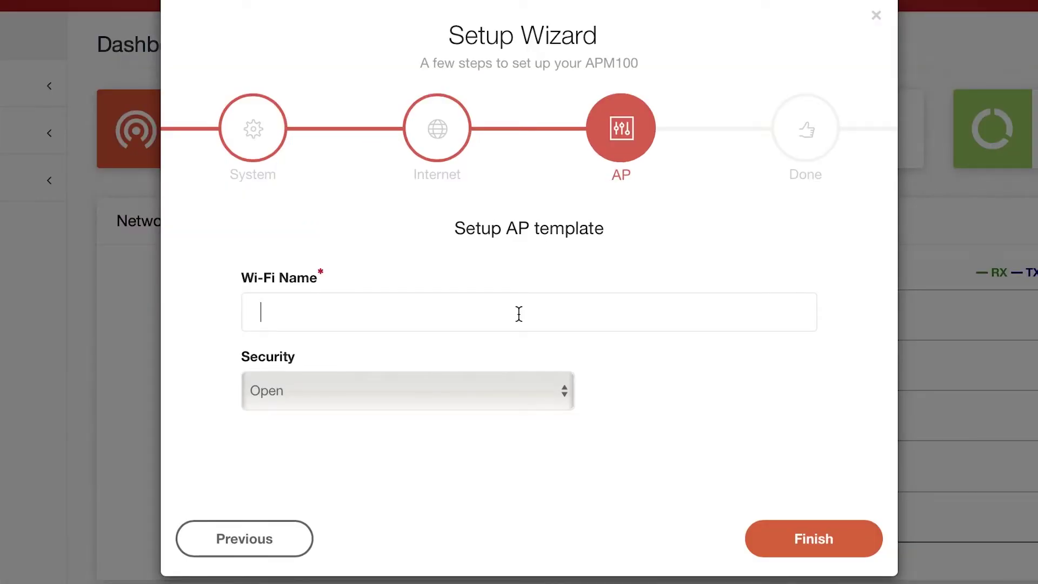
text(4ipnet-APM)
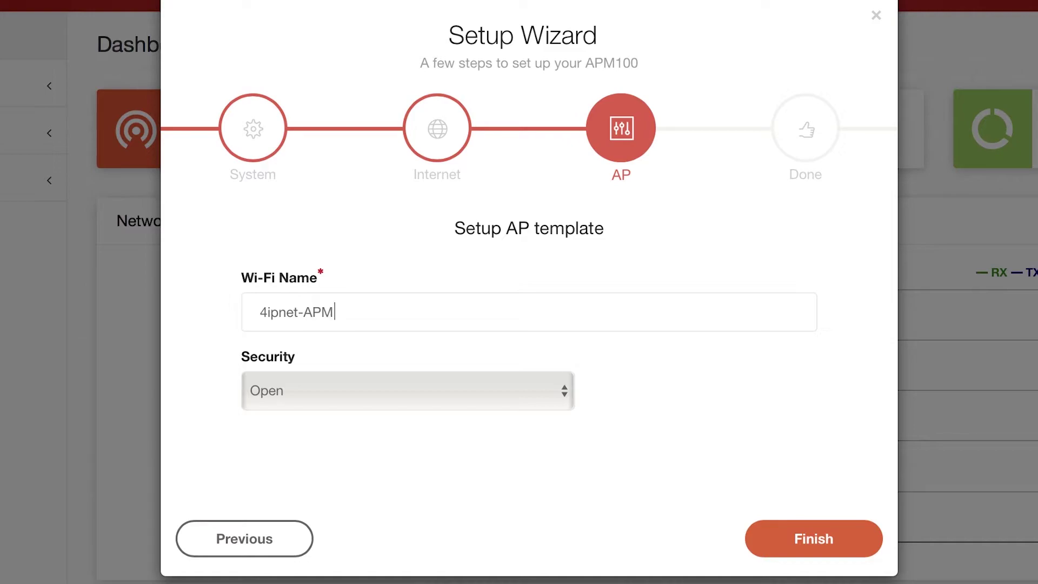
text(100)
click(550, 400)
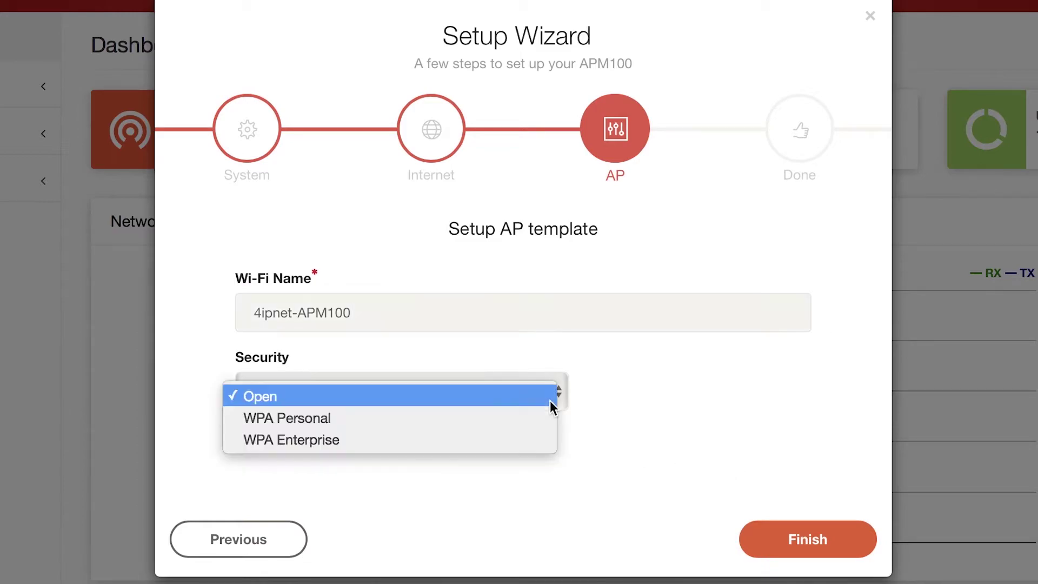
click(547, 417)
click(547, 397)
click(540, 373)
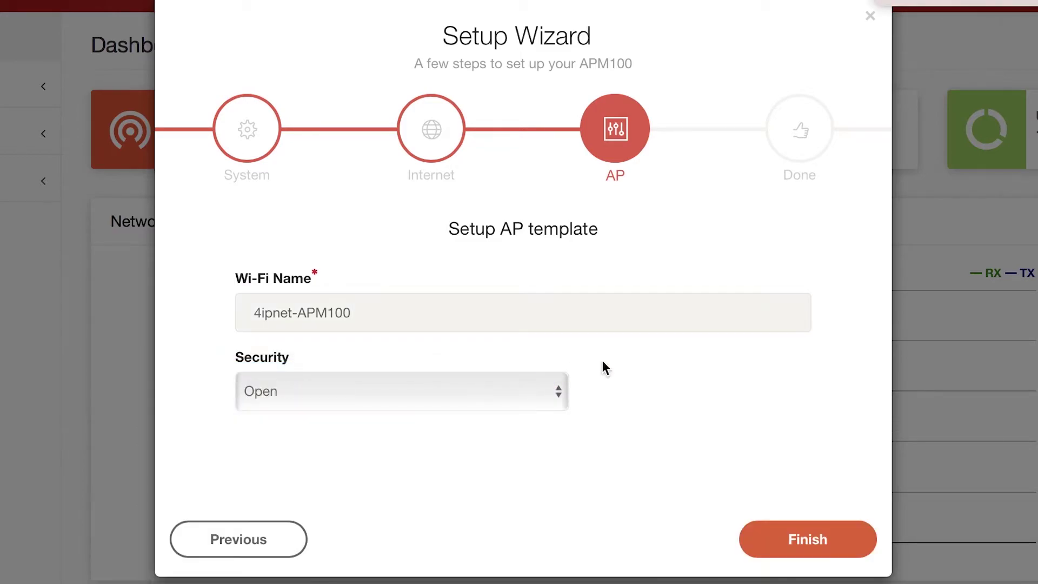
click(790, 539)
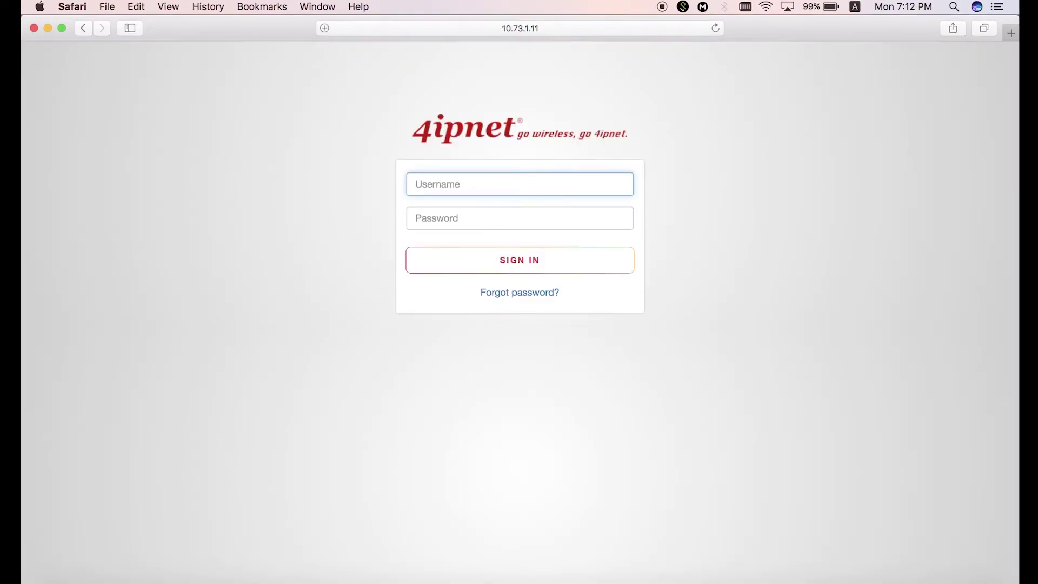
Step: Enter the administrator username on the 10.73.1.11 sign-in page and move to the password field
text(admin)
key(Tab)
Step: Enter the password, sign in, and go to Access Points > AP List
text(123456)
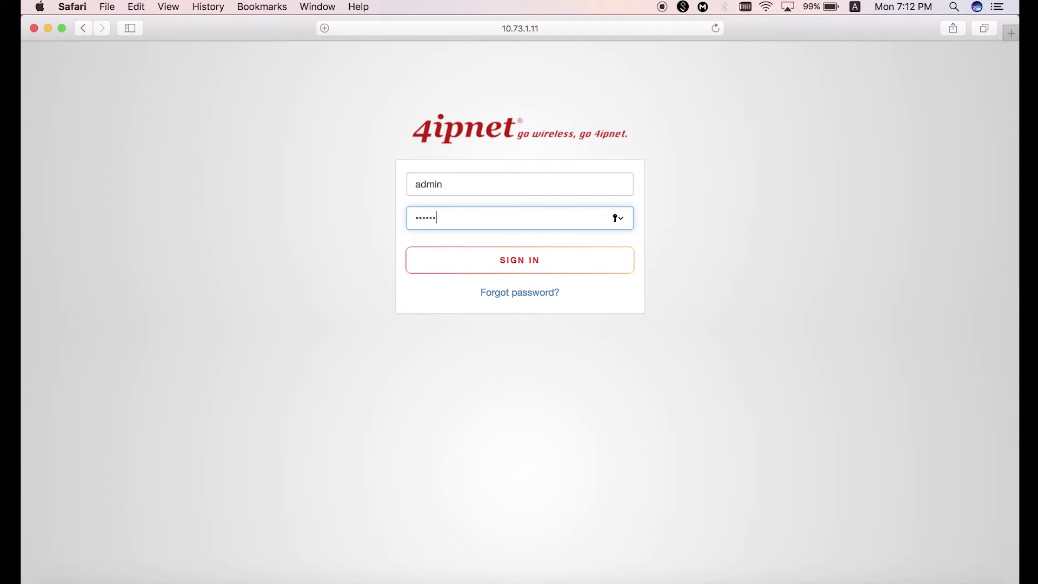
click(595, 271)
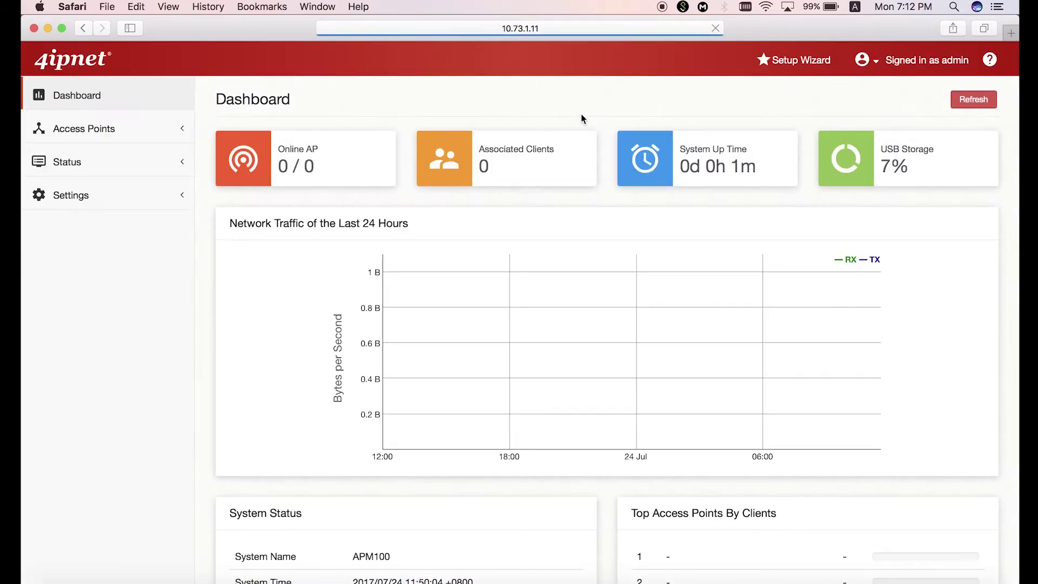
click(78, 142)
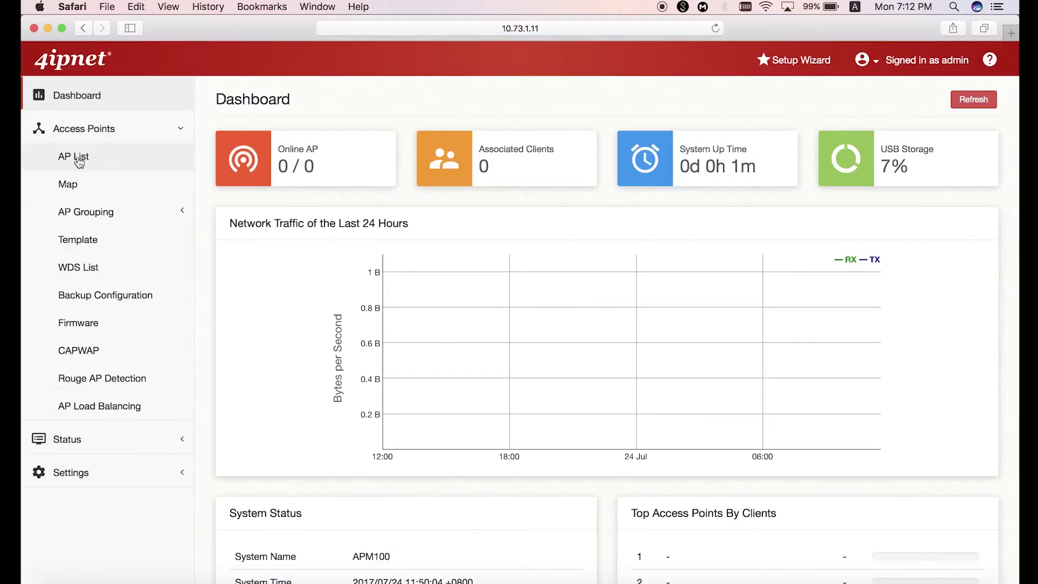
click(79, 160)
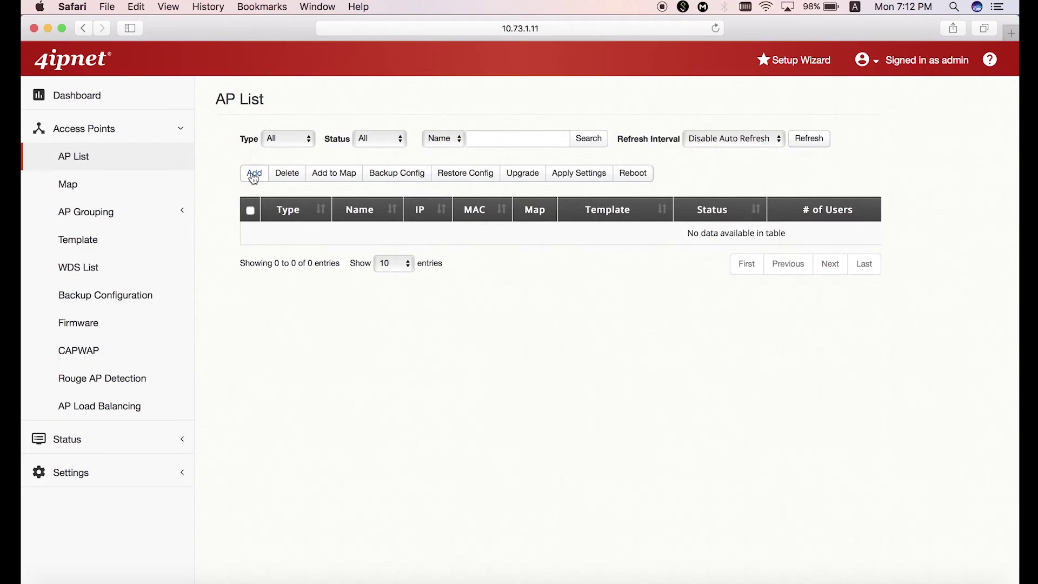
Step: Add access points using the Auto-Provisioning method and apply it
click(253, 177)
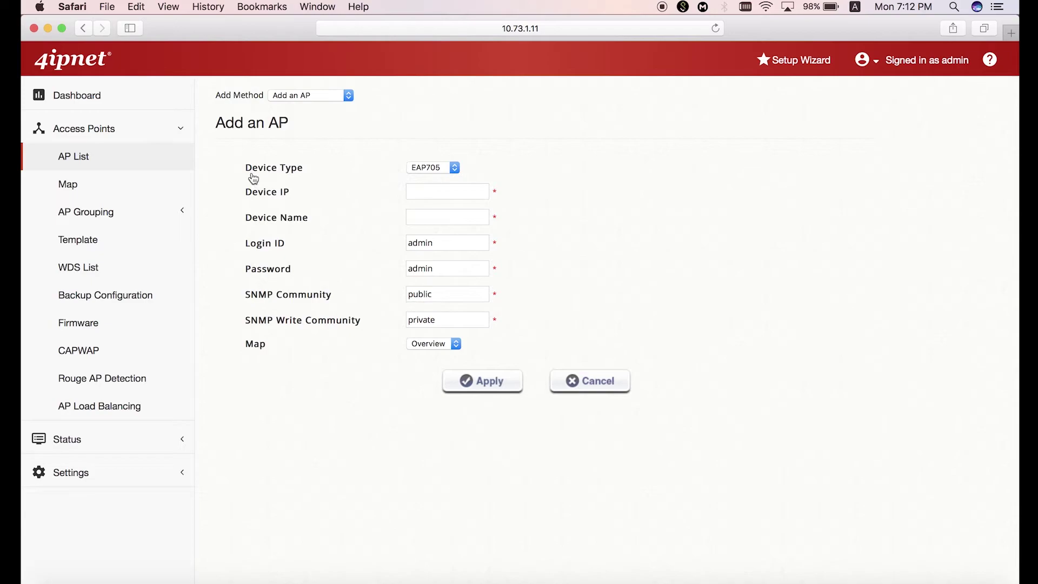
click(317, 92)
click(307, 115)
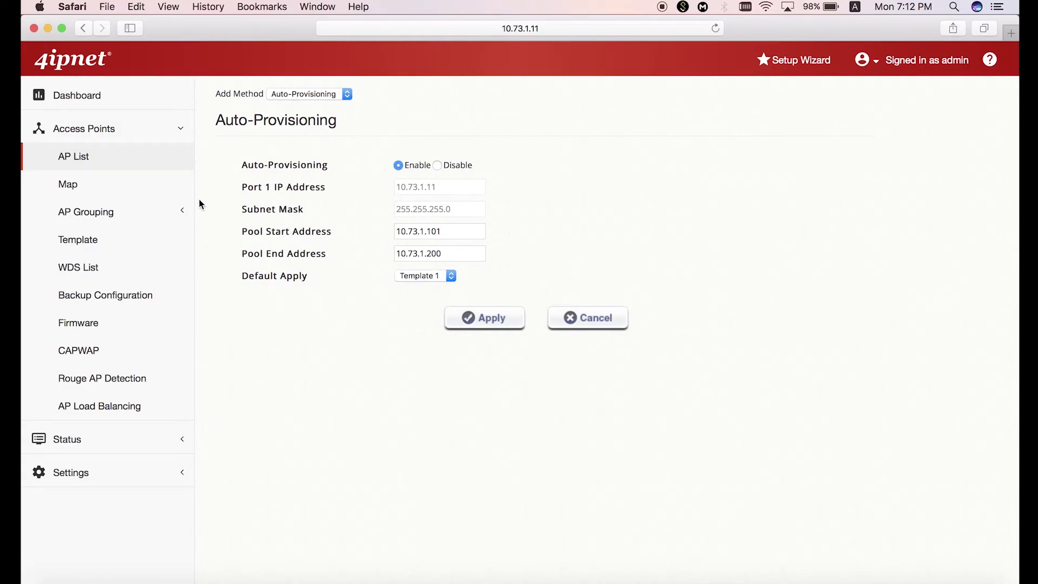
click(143, 165)
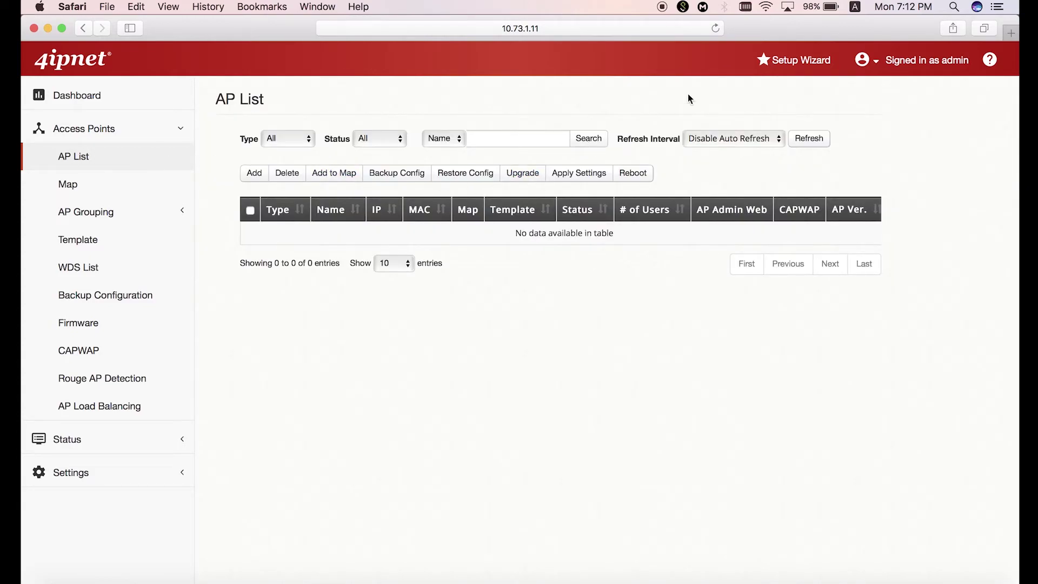
Step: Set the AP List refresh interval to 10 seconds and refresh until EAP737 shows Online
click(717, 135)
click(715, 152)
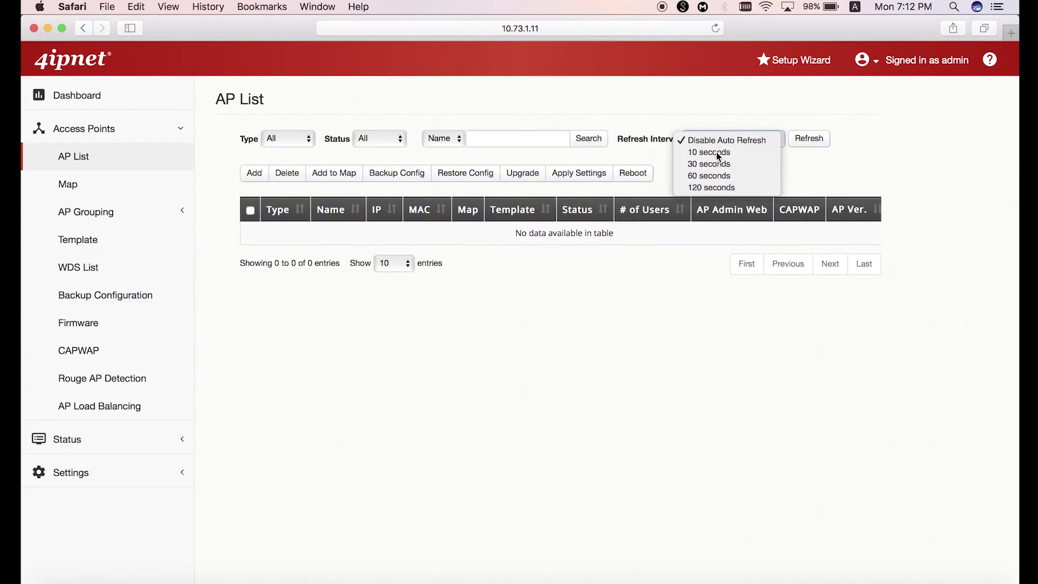
click(810, 140)
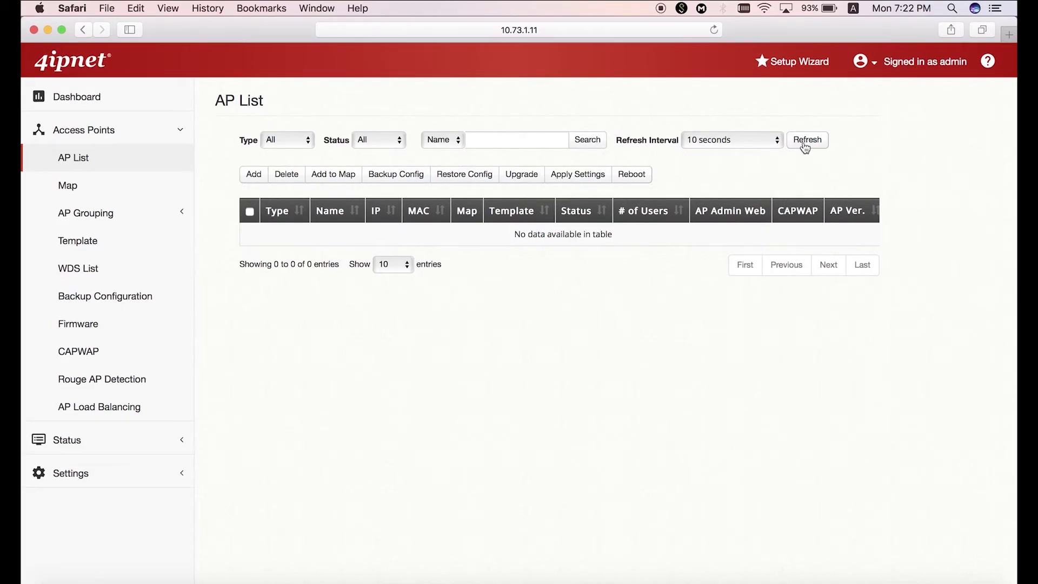
click(804, 144)
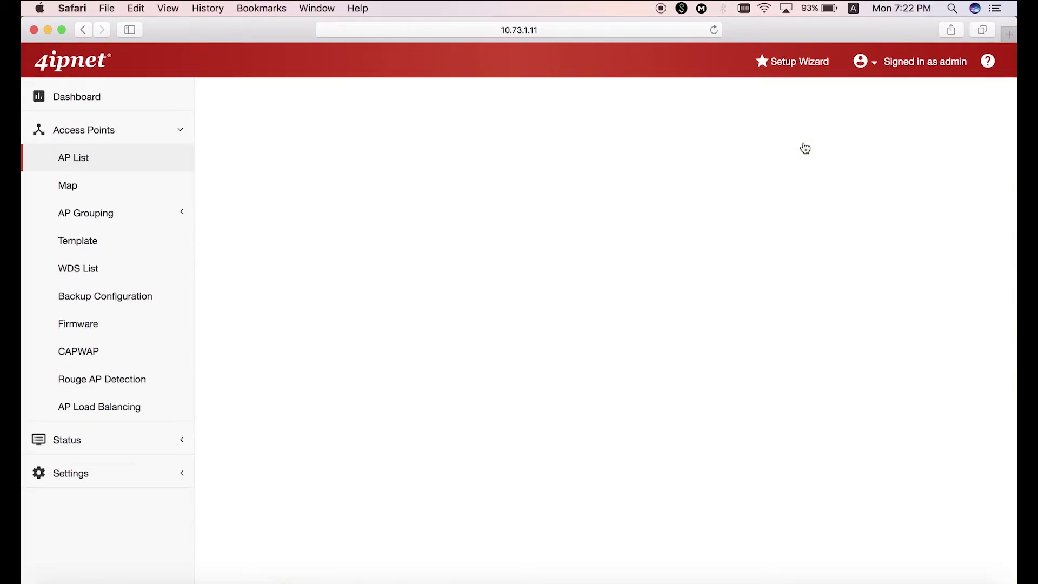
click(804, 142)
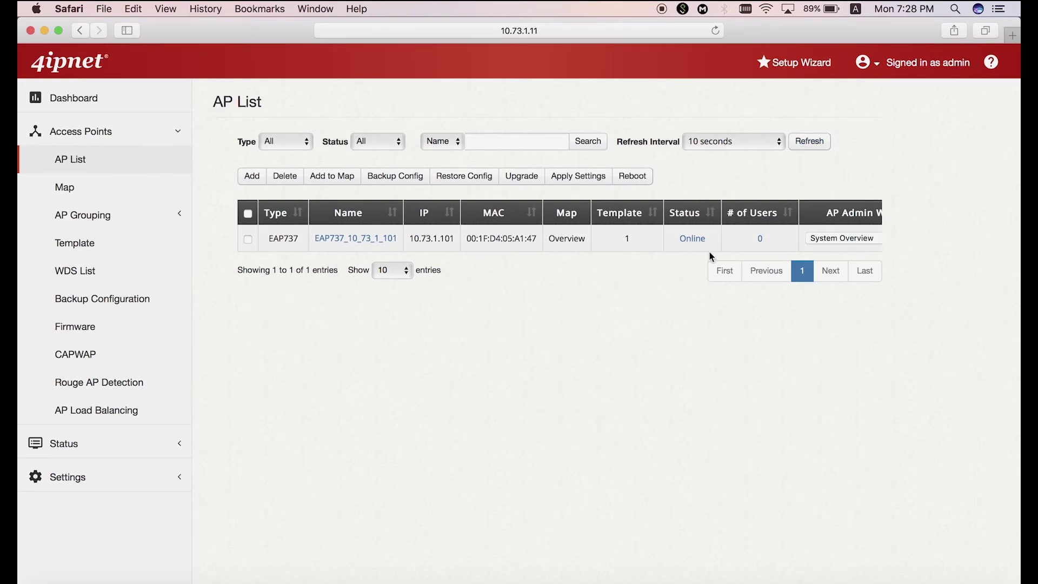
Step: Open the EAP737's System Overview and check IP 10.73.1.101 with Open SSID 4ipnet-APM100
scroll(731, 239, right, 5)
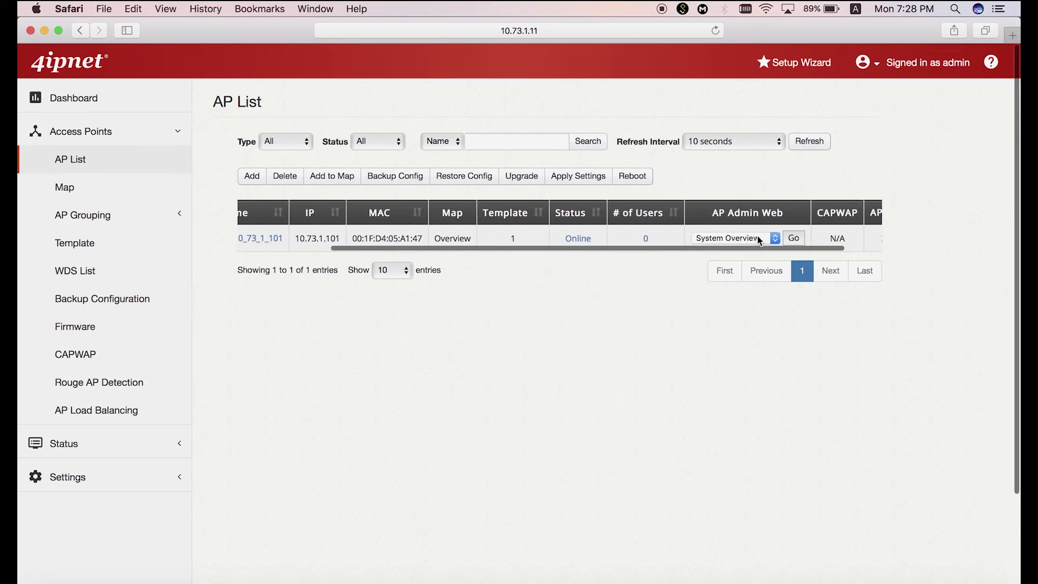
click(794, 239)
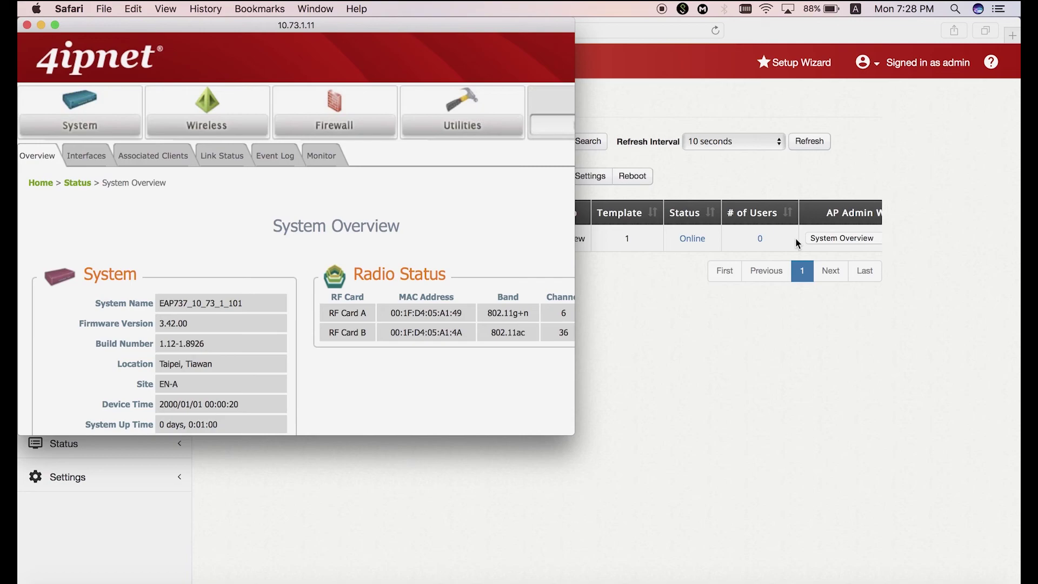
scroll(391, 326, down, 10)
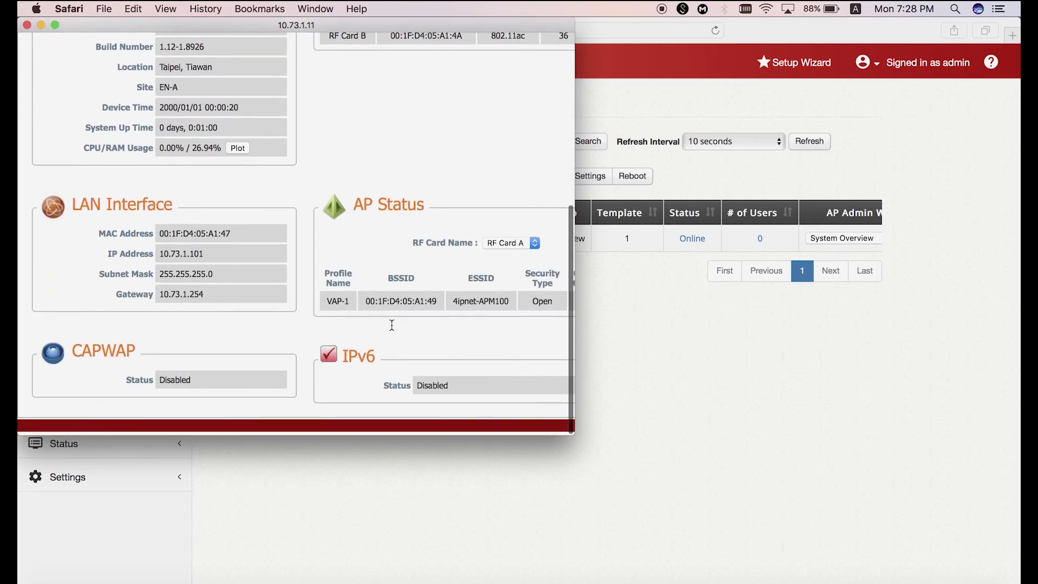
scroll(391, 325, right, 3)
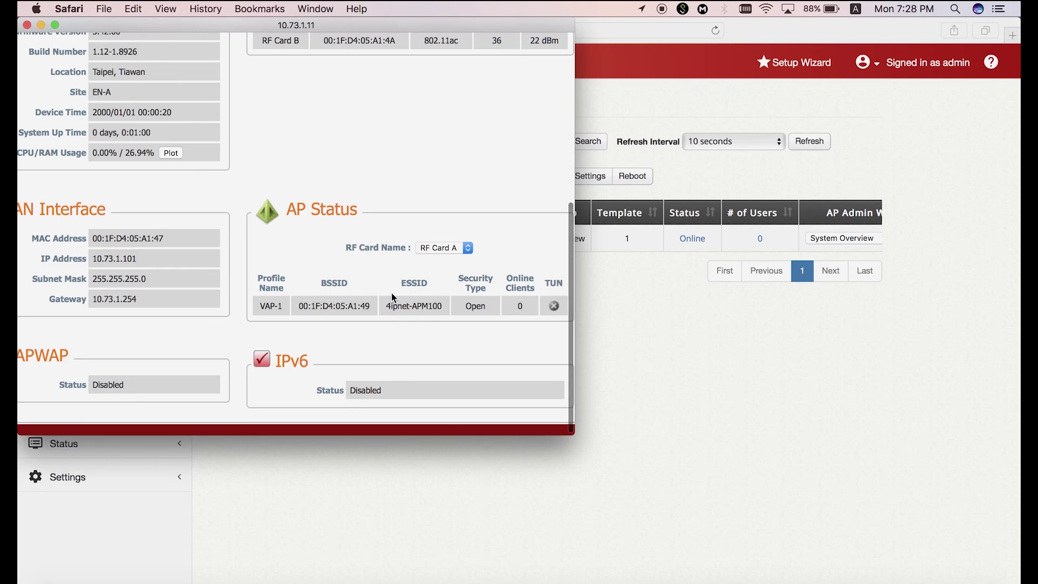
scroll(391, 296, left, 2)
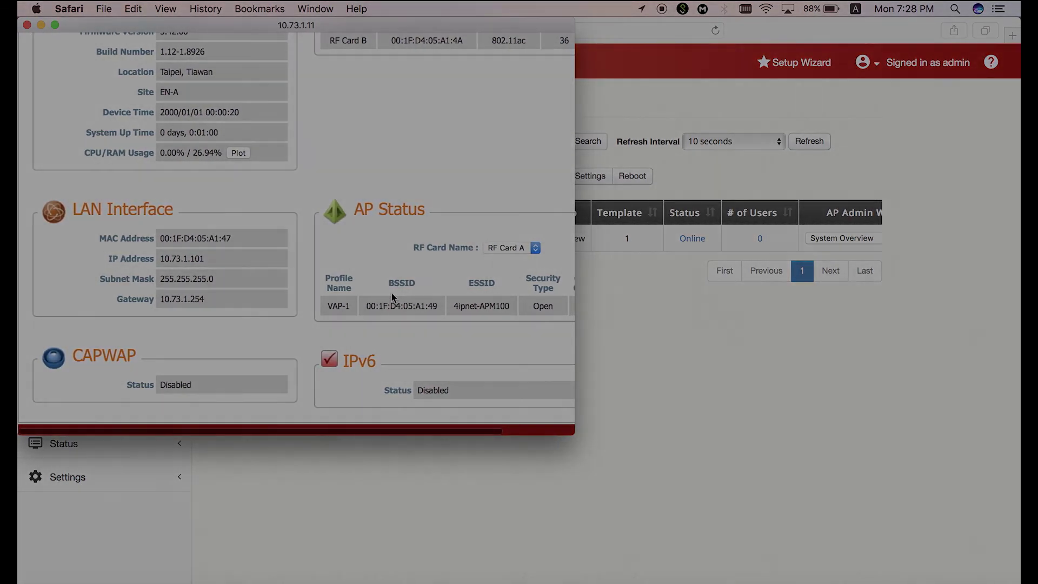